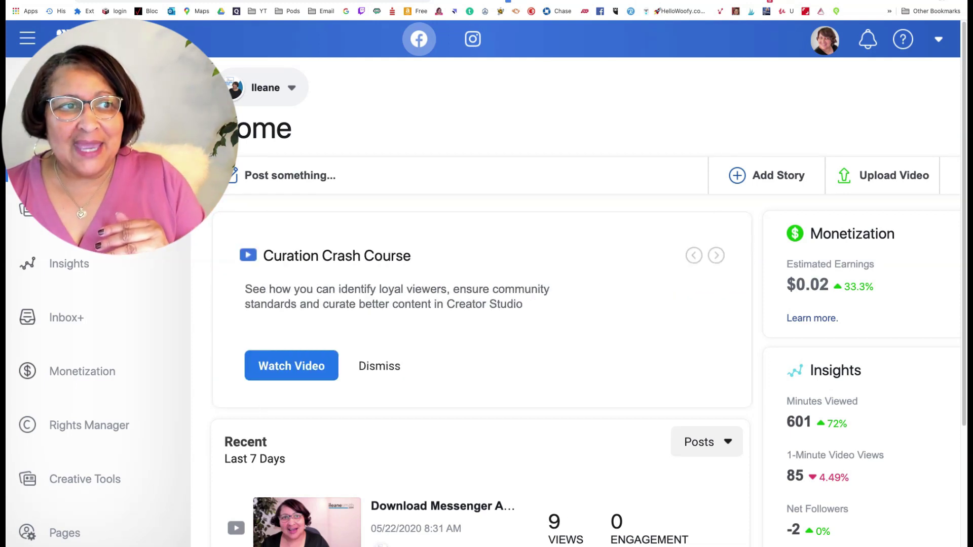
In a new tab, go from the Facebook Page via More > Publishing Tools to Creator Studio.
key("ctrl+t")
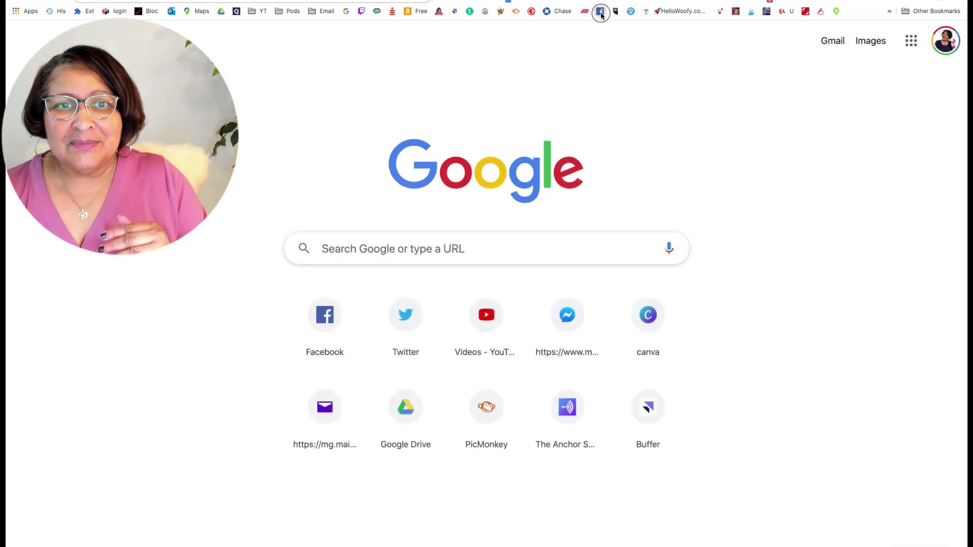
left_click(600, 11)
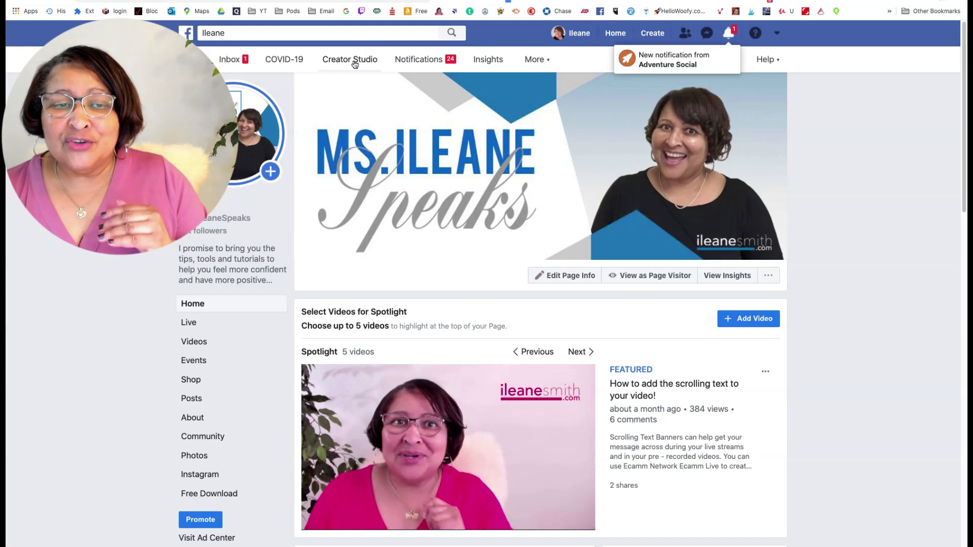
left_click(548, 60)
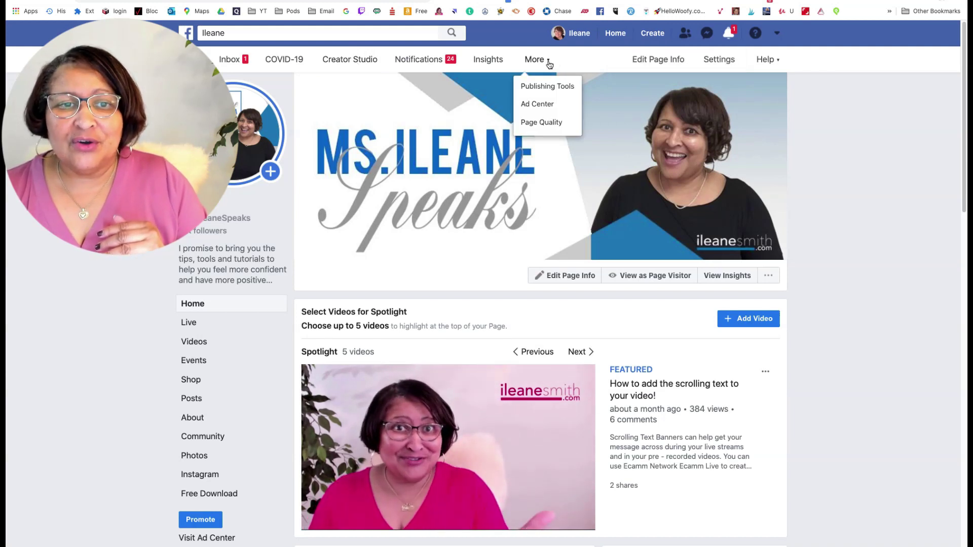
left_click(537, 87)
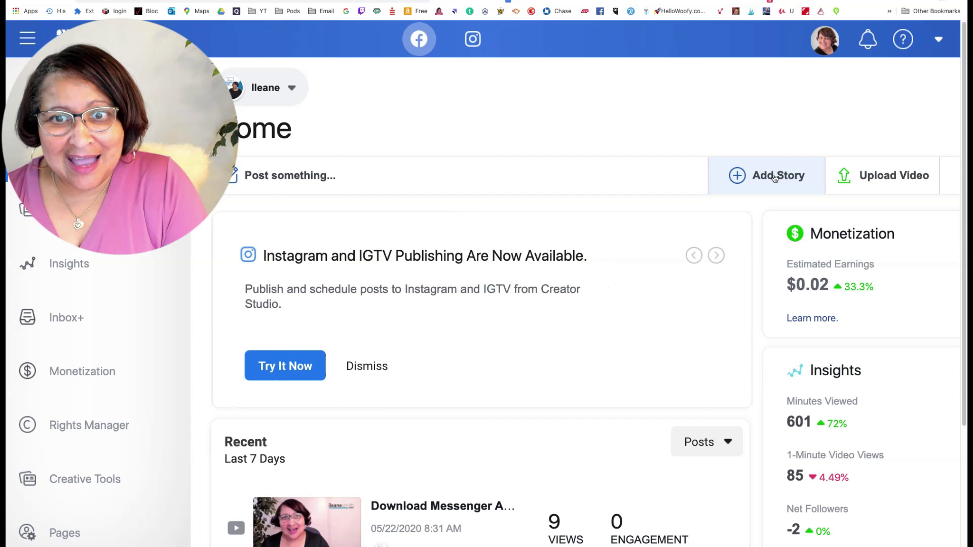
Start a new story with Add Story on the Creator Studio Home page.
left_click(774, 178)
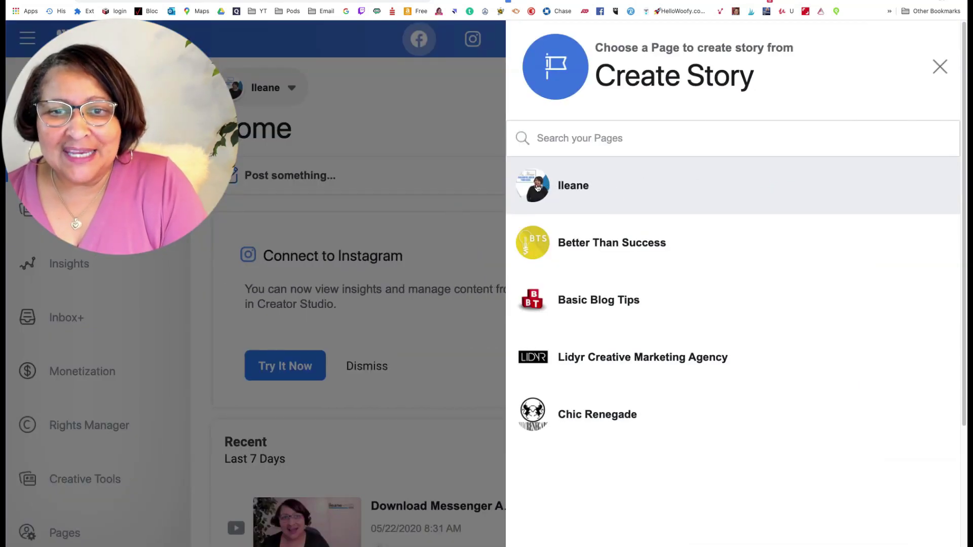
Choose the Page to post the new story from.
left_click(608, 189)
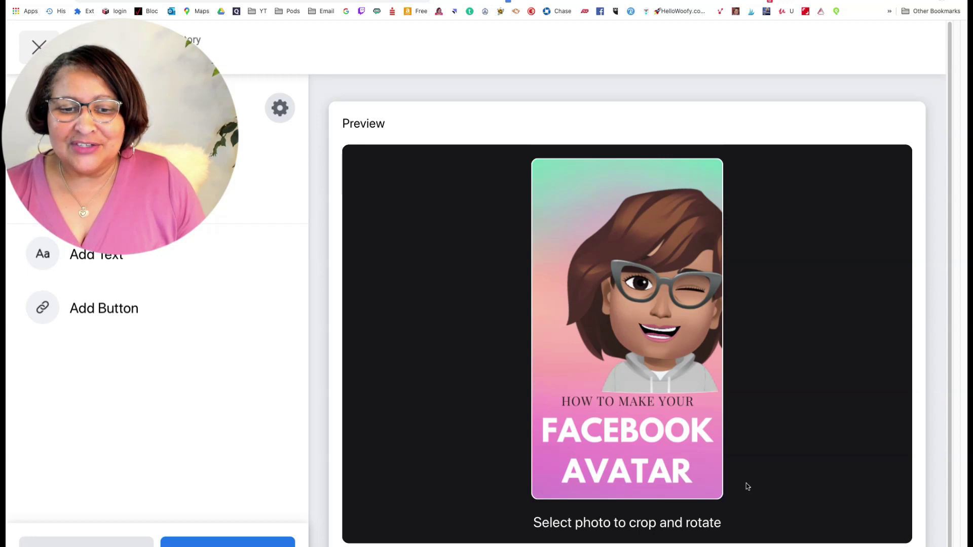
Crop the avatar image: zoom it out to fit the frame and move it up slightly.
mouse_move(631, 439)
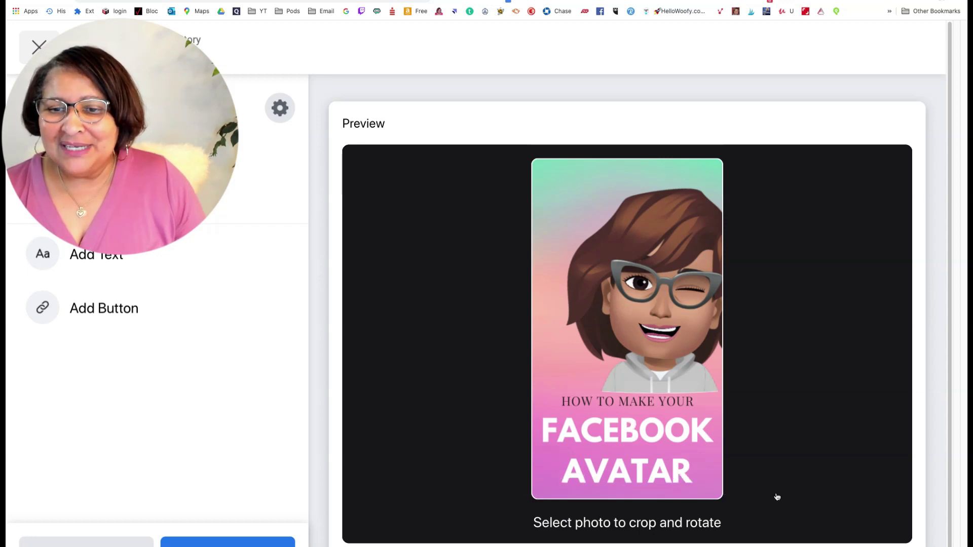
left_click(656, 426)
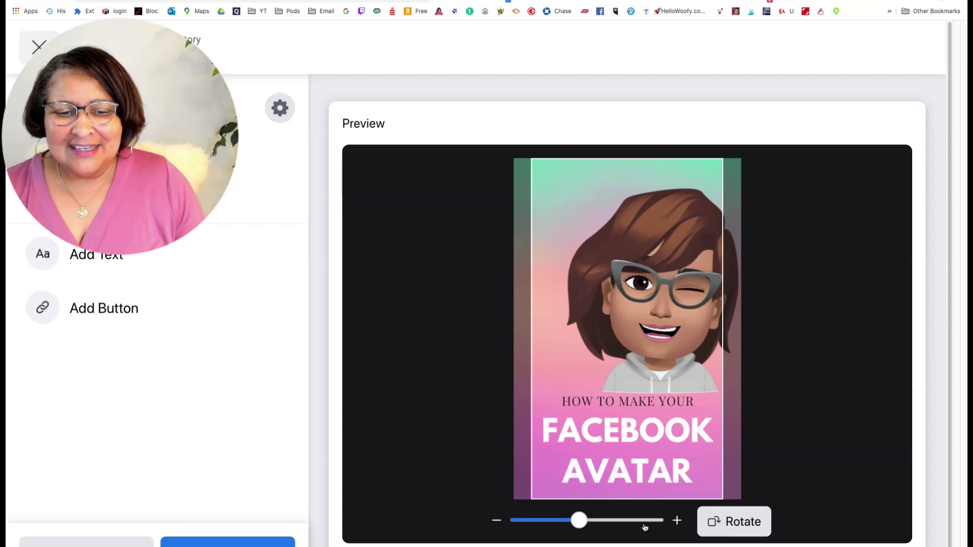
left_click_drag(580, 524, 563, 527)
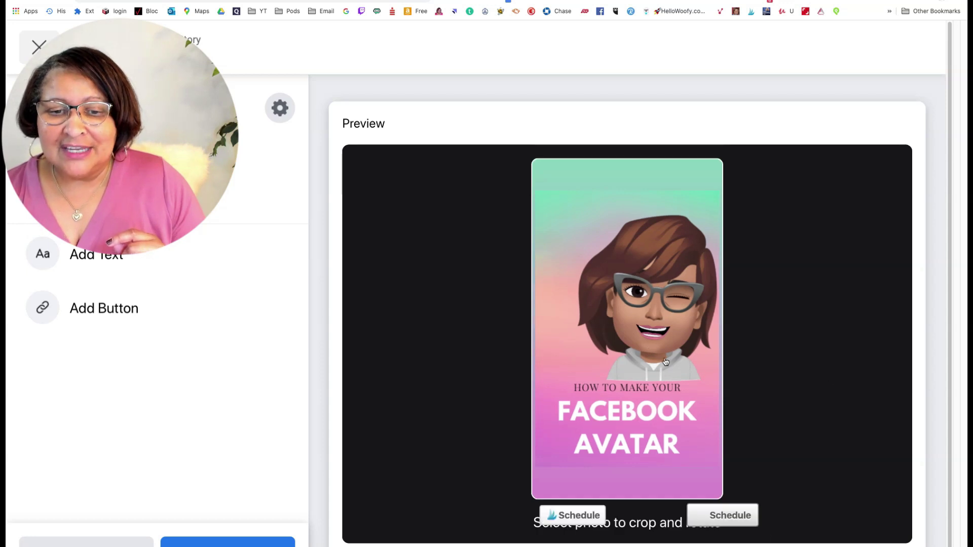
left_click_drag(665, 362, 664, 333)
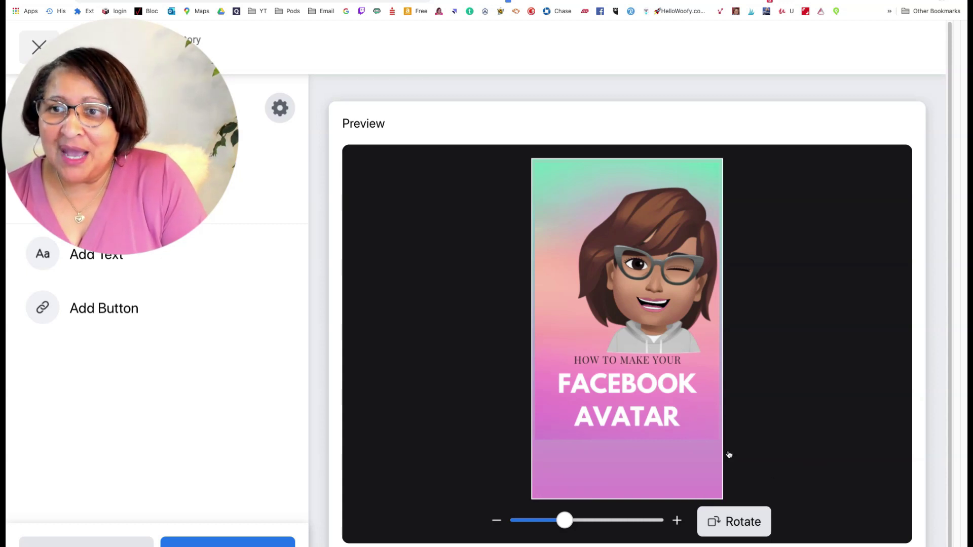
Rotate the story image four quarter turns so it ends upright again.
left_click(745, 530)
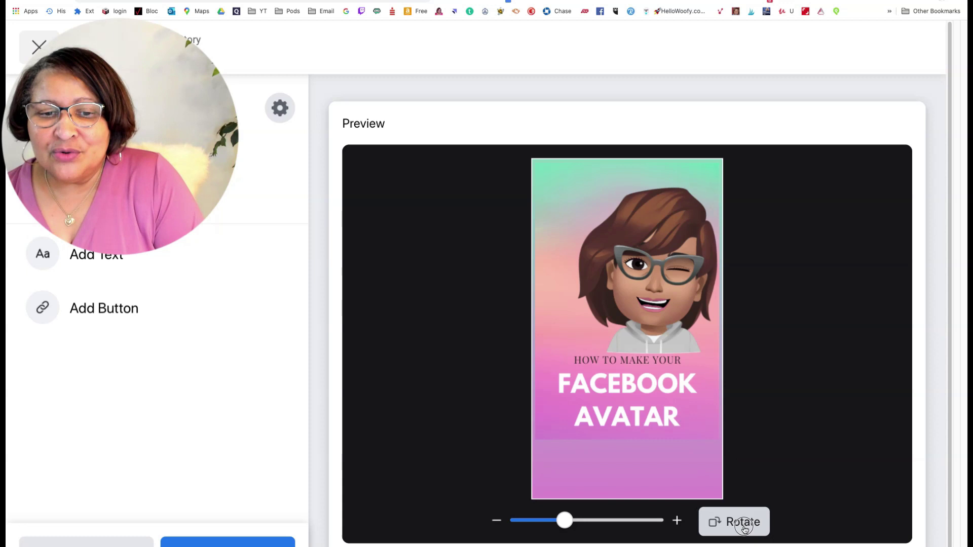
left_click(745, 530)
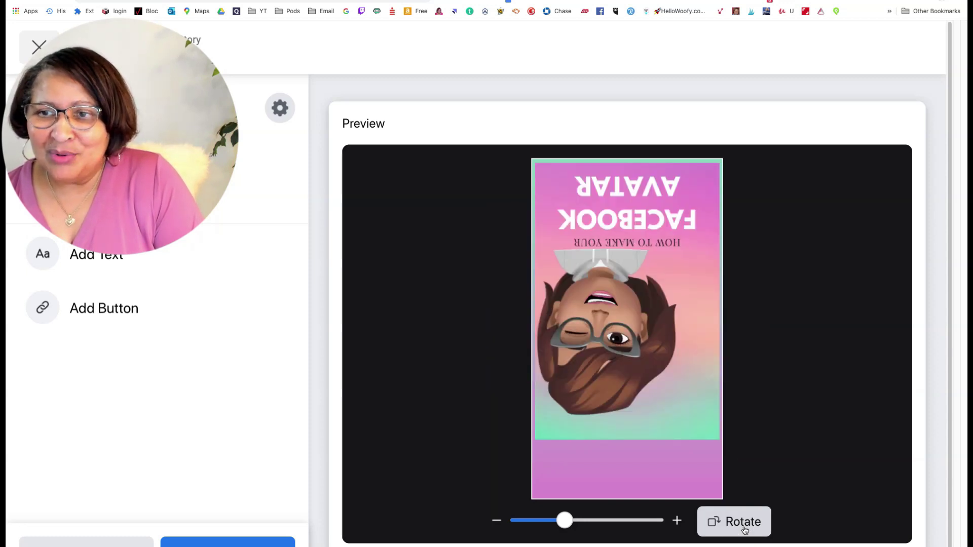
left_click(744, 529)
left_click(745, 530)
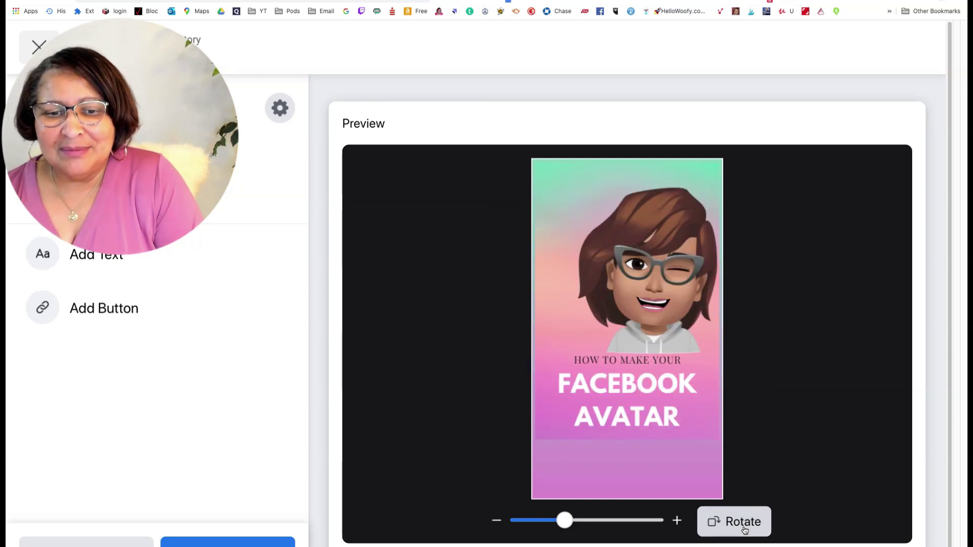
Nudge and rezoom the image to fill the story frame, then finish cropping.
mouse_move(680, 341)
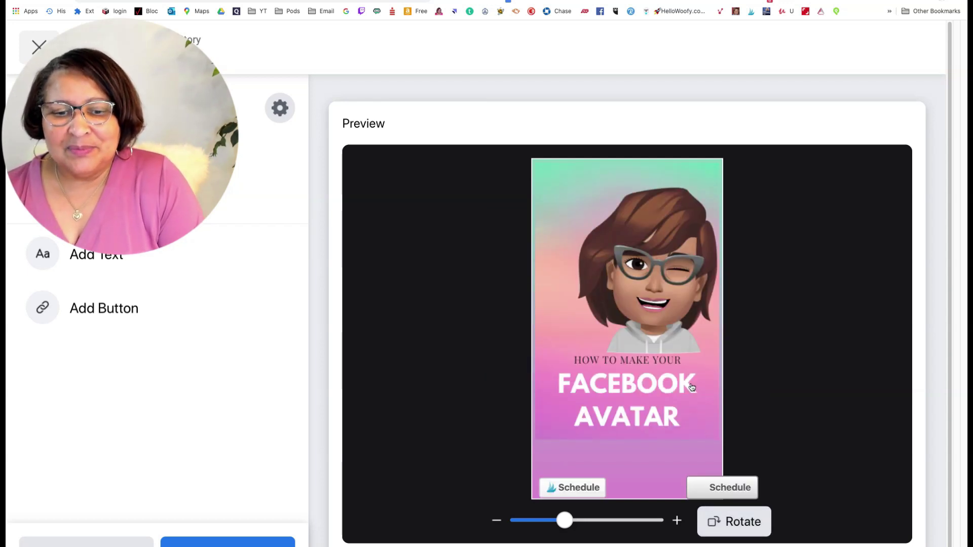
left_click(650, 363)
left_click_drag(650, 363, 652, 368)
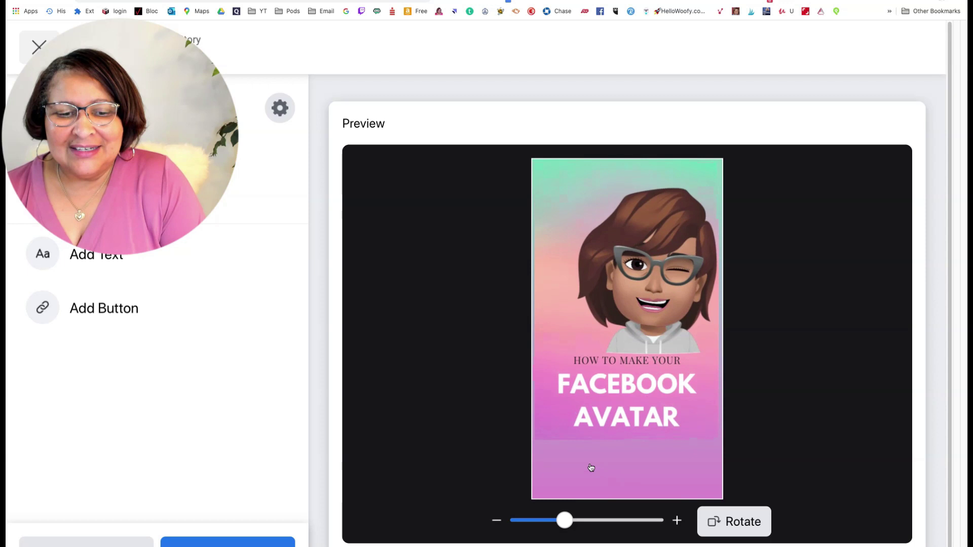
left_click_drag(564, 521, 566, 521)
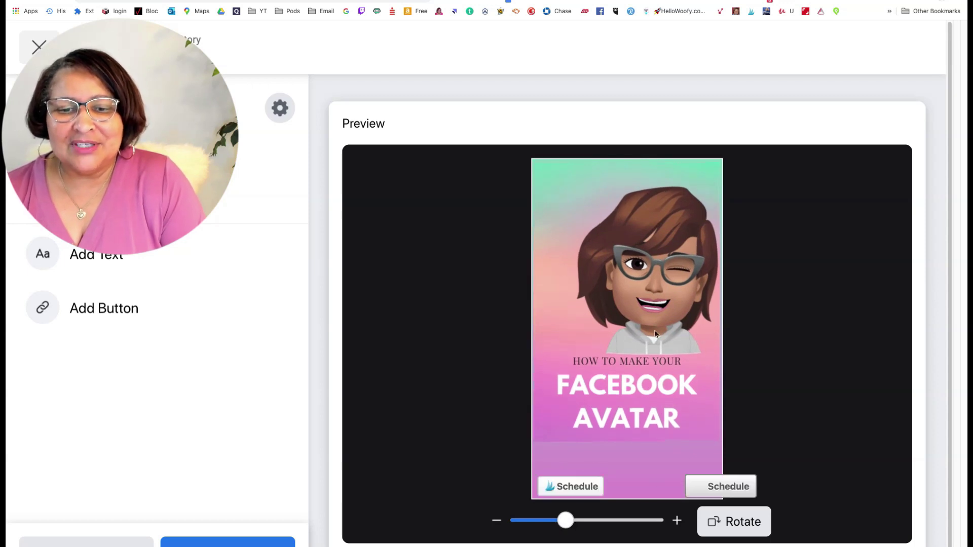
left_click_drag(610, 381, 611, 381)
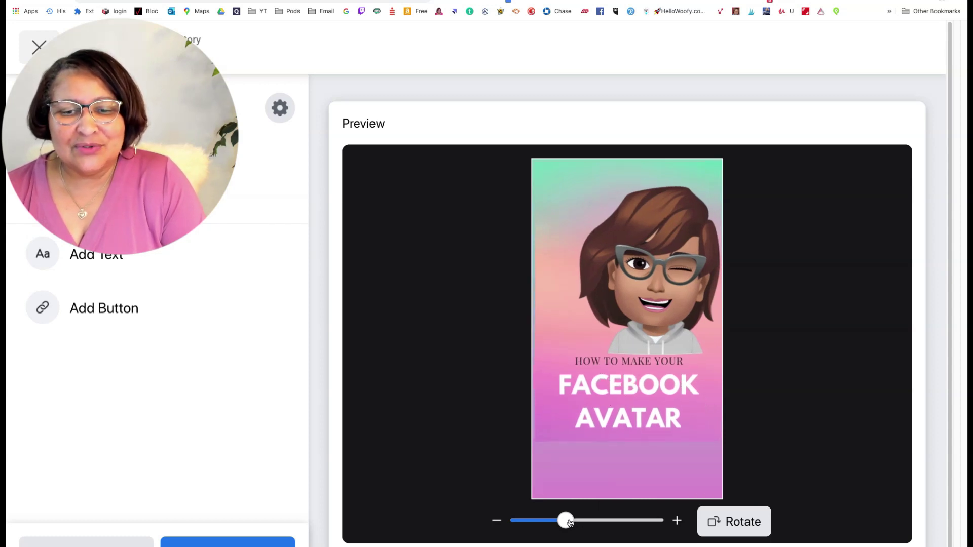
left_click_drag(572, 523, 567, 523)
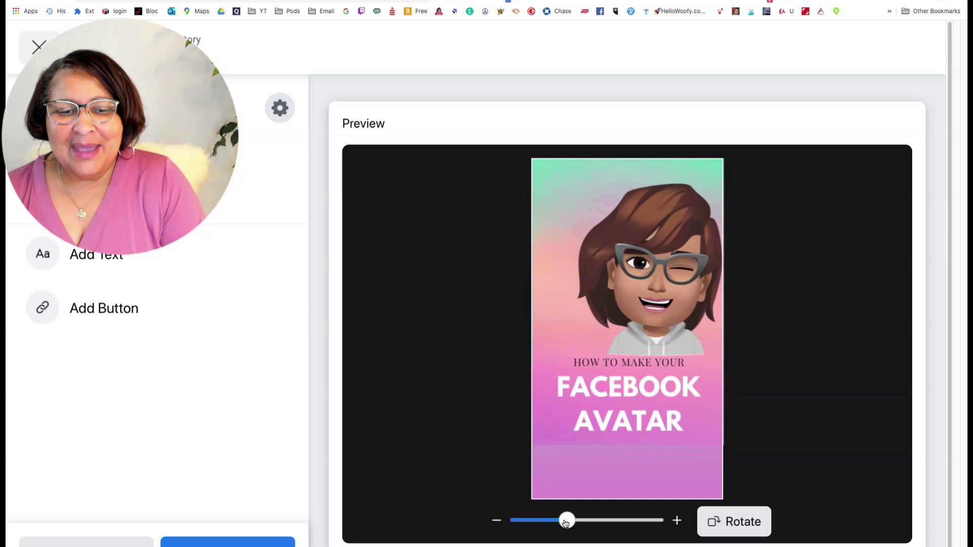
left_click(797, 377)
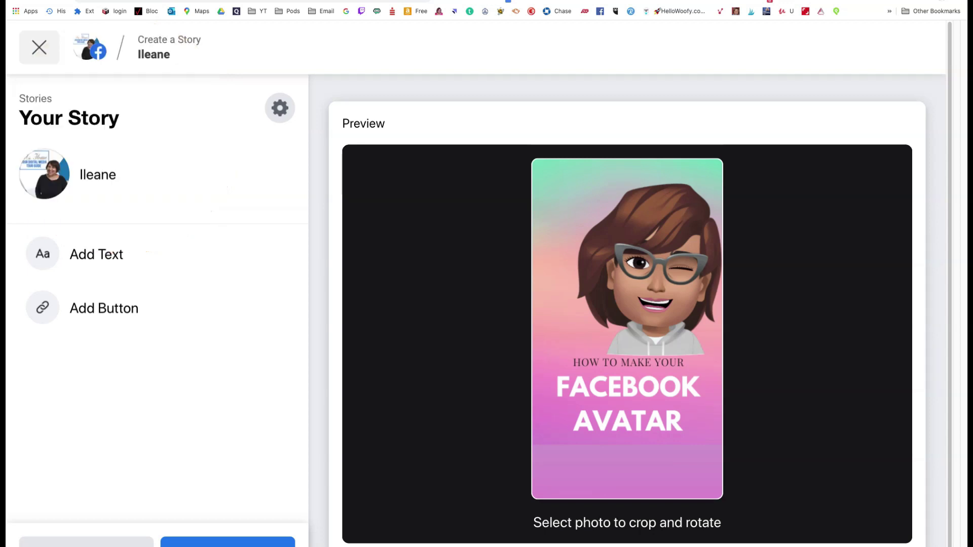
Add a 'WATCH THE VIDEO' text caption to the story.
left_click(45, 256)
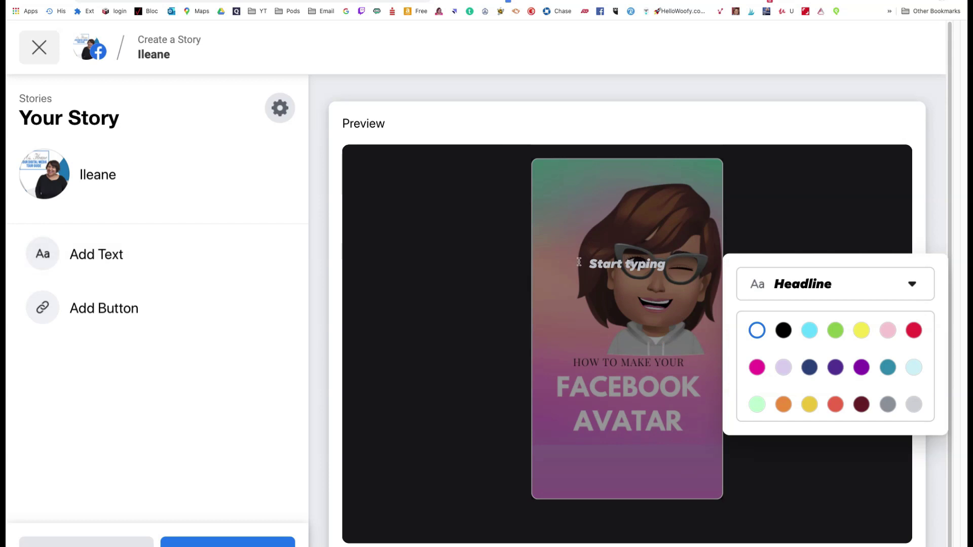
type("WA")
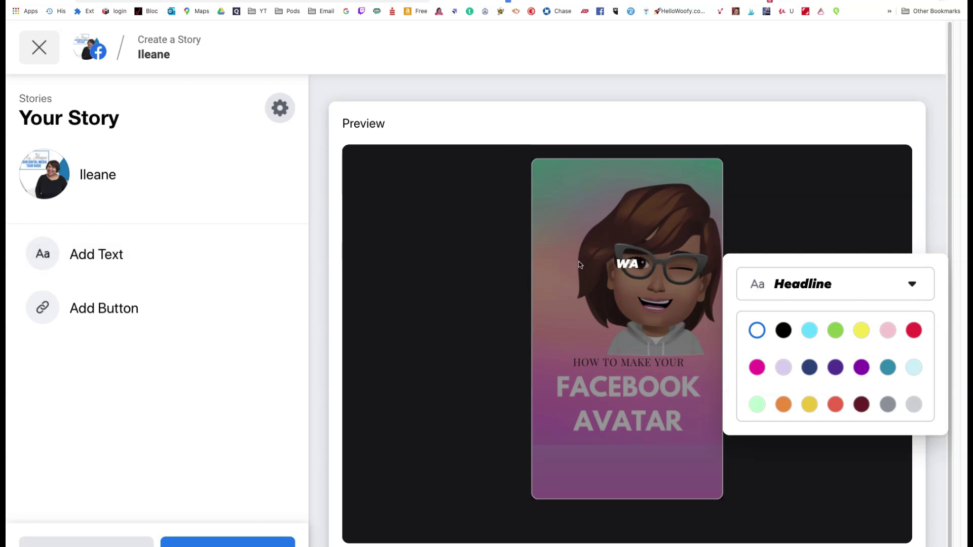
type("TCH THE V")
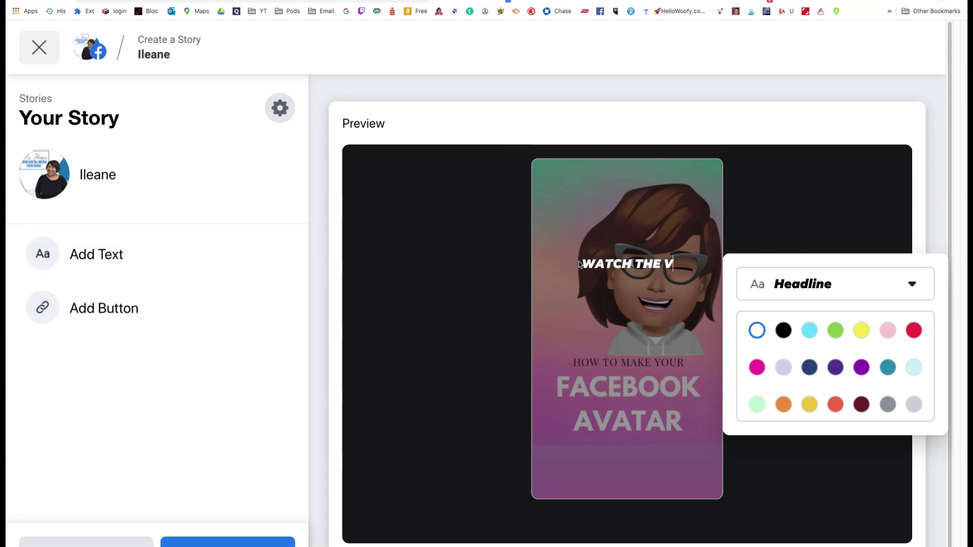
type("IDEO")
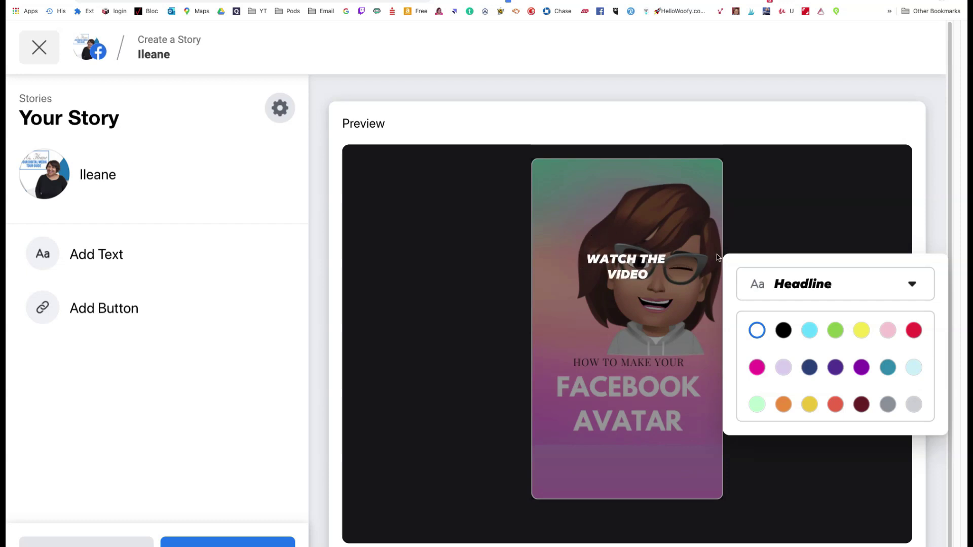
left_click(792, 315)
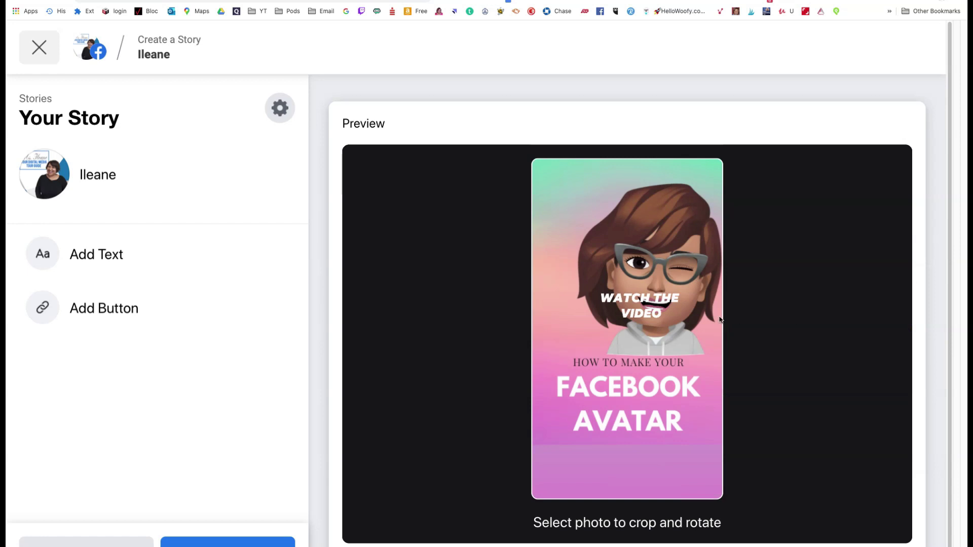
Make the caption black, move it below AVATAR, then delete it.
left_click(653, 310)
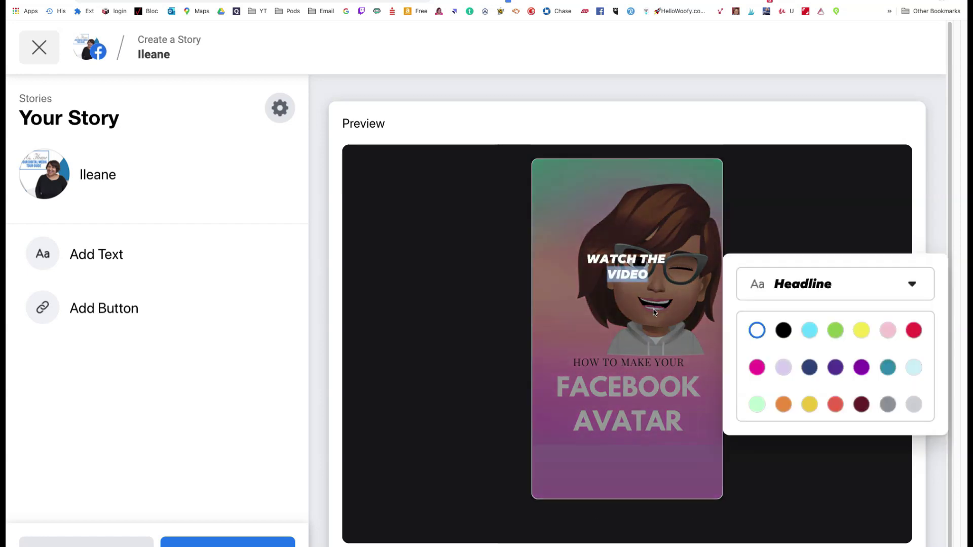
left_click(785, 330)
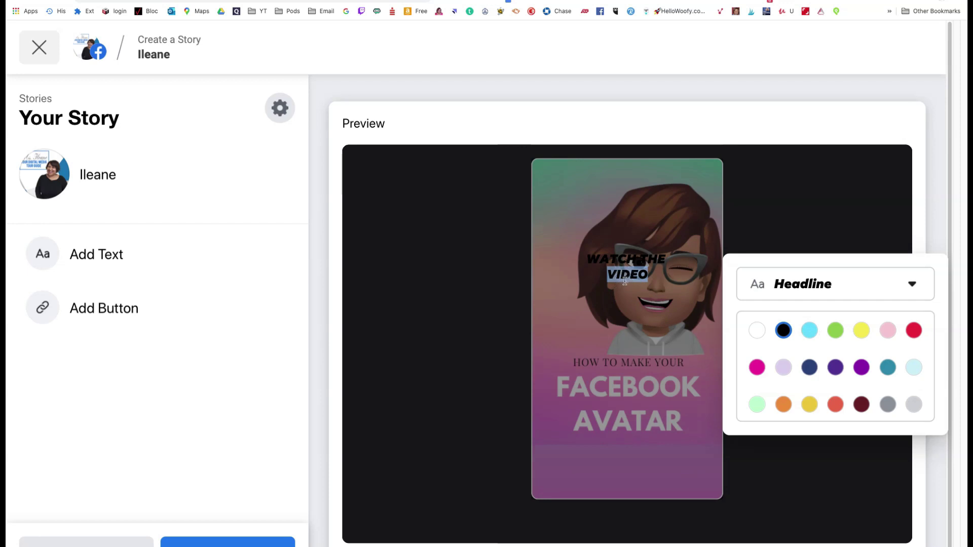
left_click(702, 282)
left_click_drag(632, 307, 626, 461)
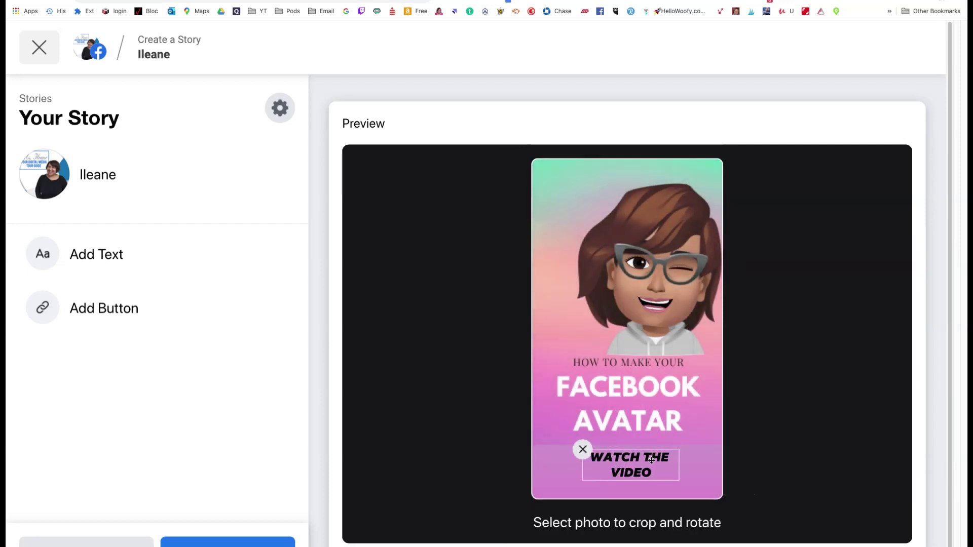
left_click(583, 449)
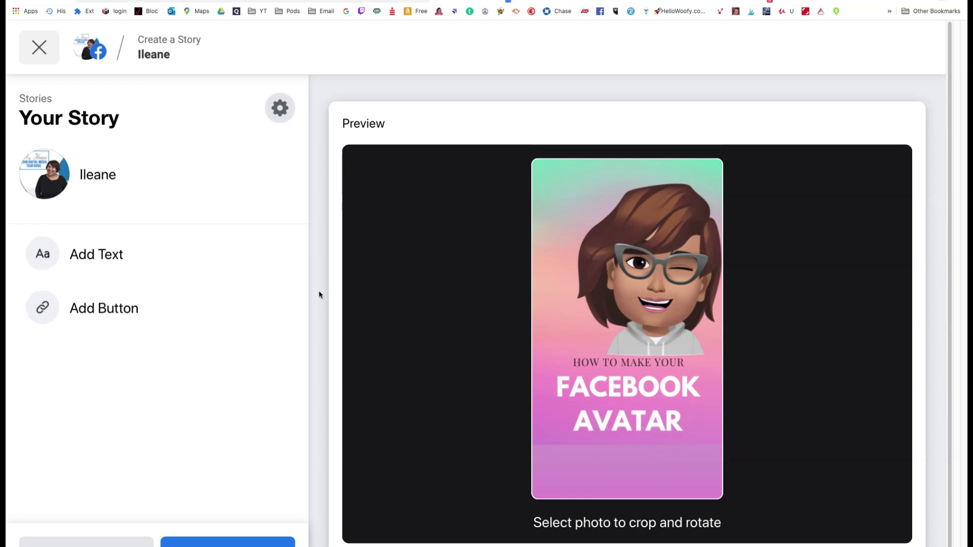
Add a See More button linking to the https fbavatar short URL.
left_click(111, 313)
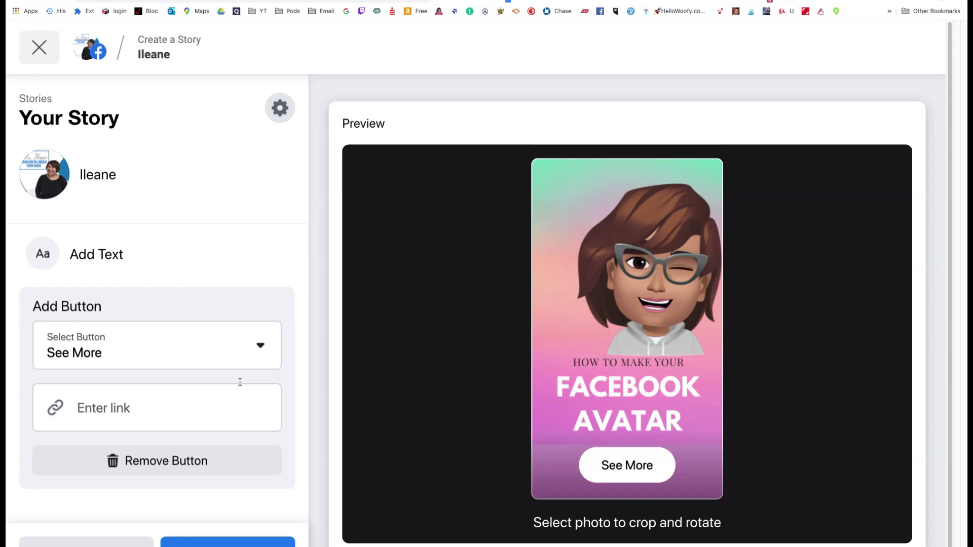
left_click(84, 412)
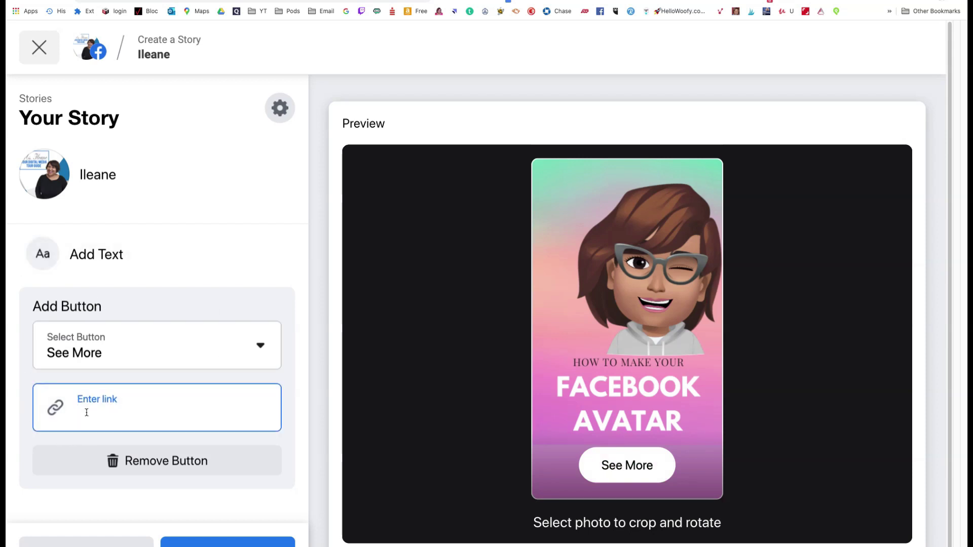
type("HTTP")
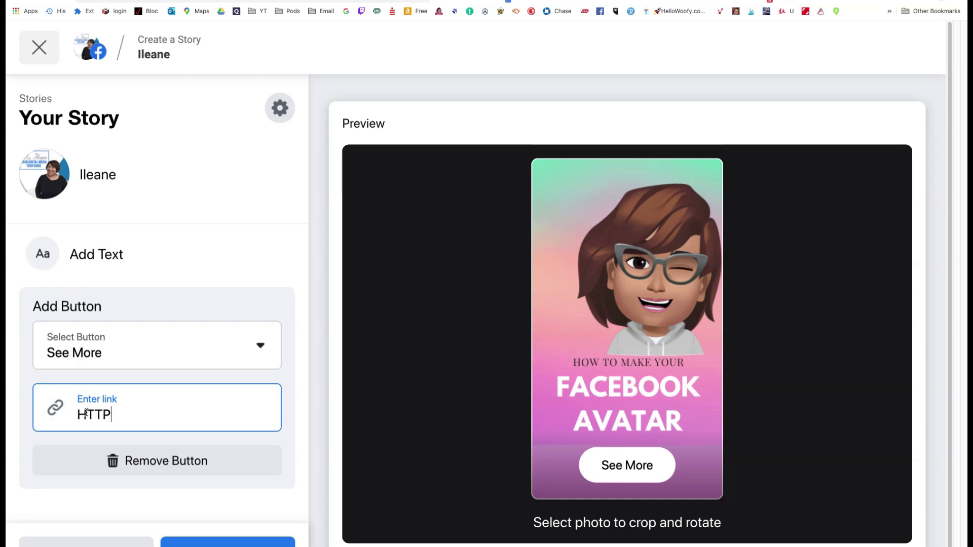
key("BackSpace")
key("BackSpace")
key("BackSpace")
key("BackSpace")
type("https://ileane.link")
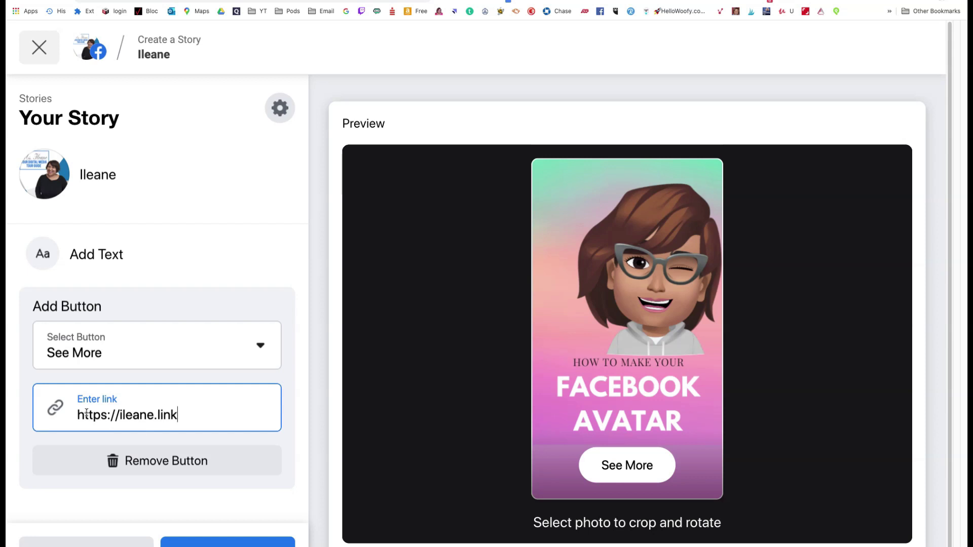
type("/fa")
key("BackSpace")
type("tar")
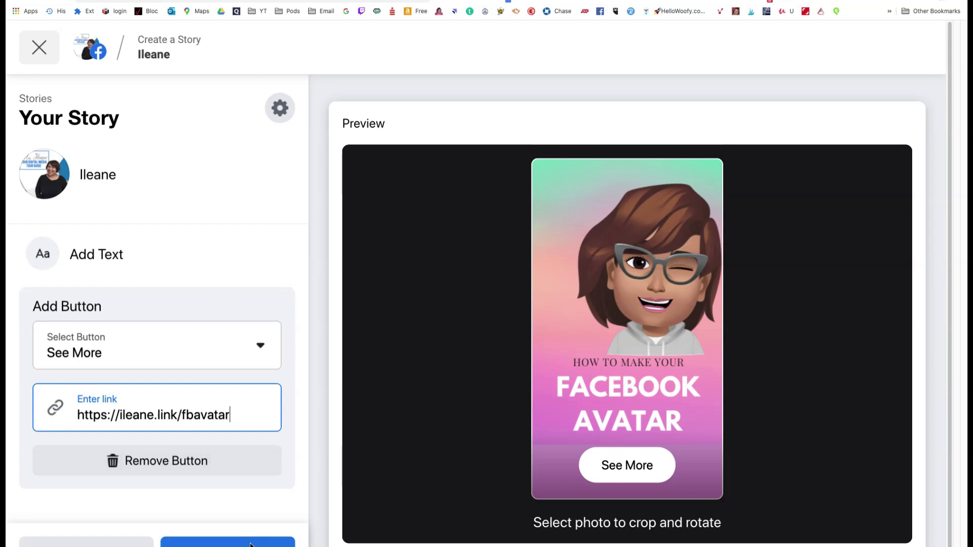
Try the Shop Now, Book Now, Call Now and Get Directions buttons, then settle on Learn More.
left_click(260, 345)
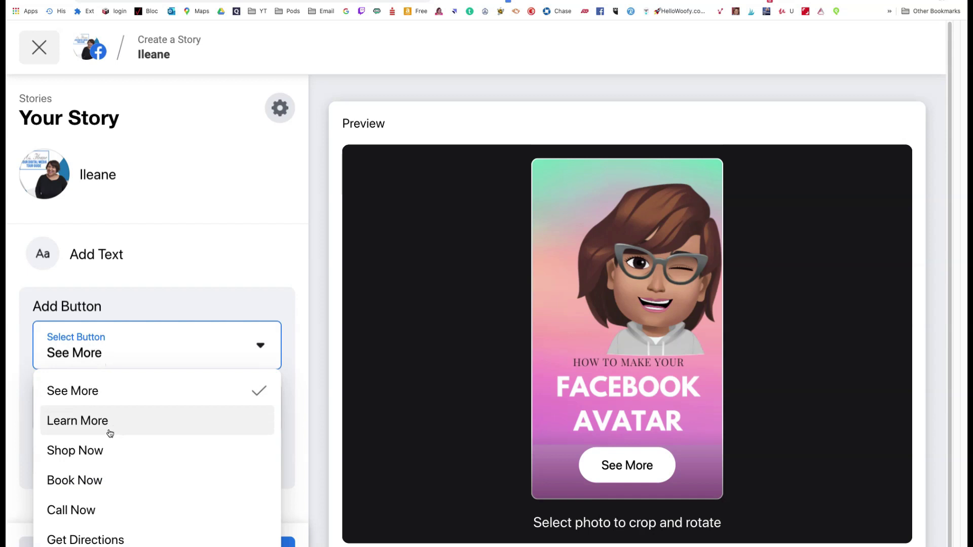
left_click(161, 433)
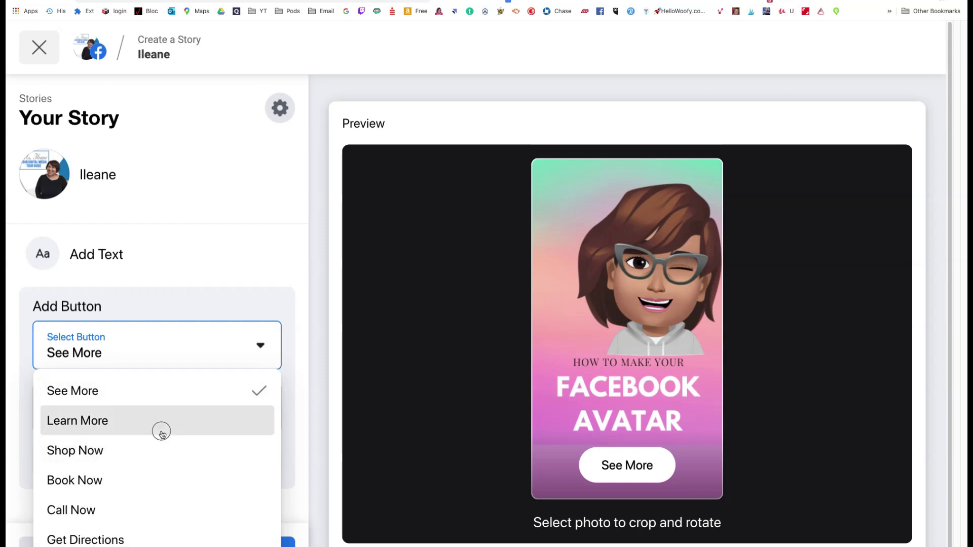
left_click(259, 349)
left_click(161, 465)
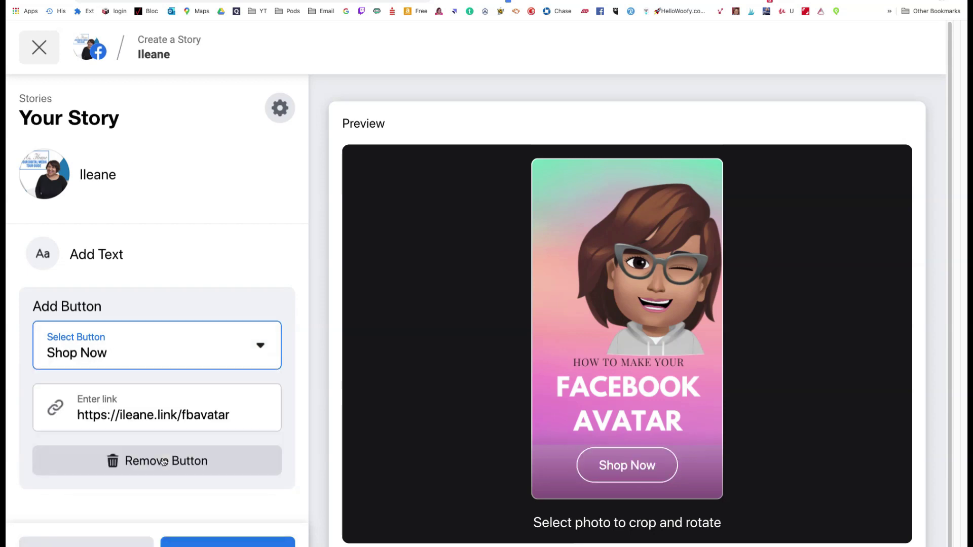
left_click(260, 346)
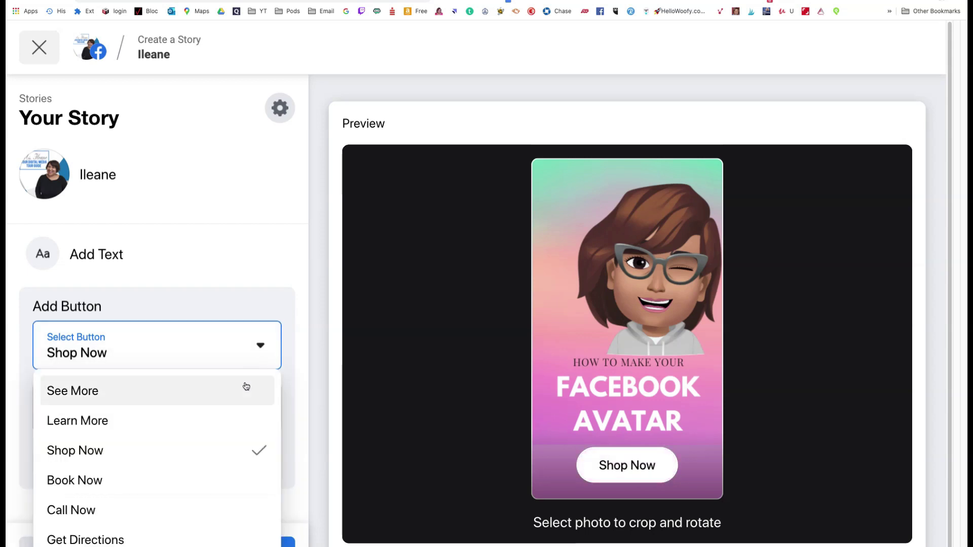
left_click(201, 491)
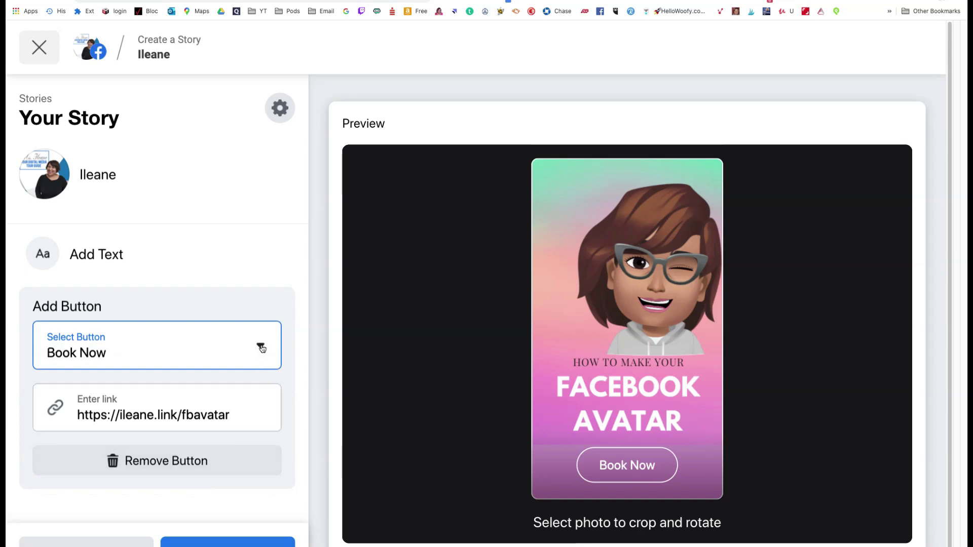
left_click(262, 348)
left_click(214, 509)
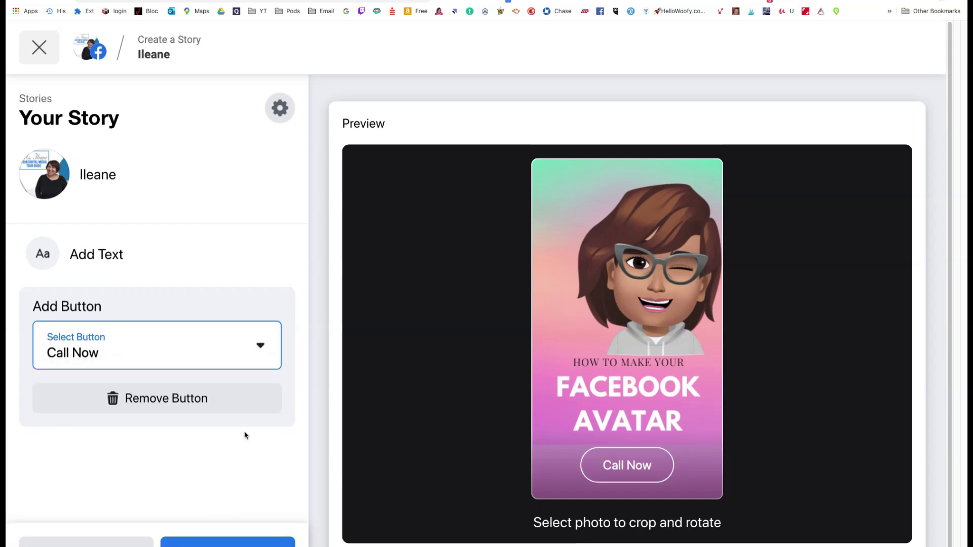
left_click(261, 347)
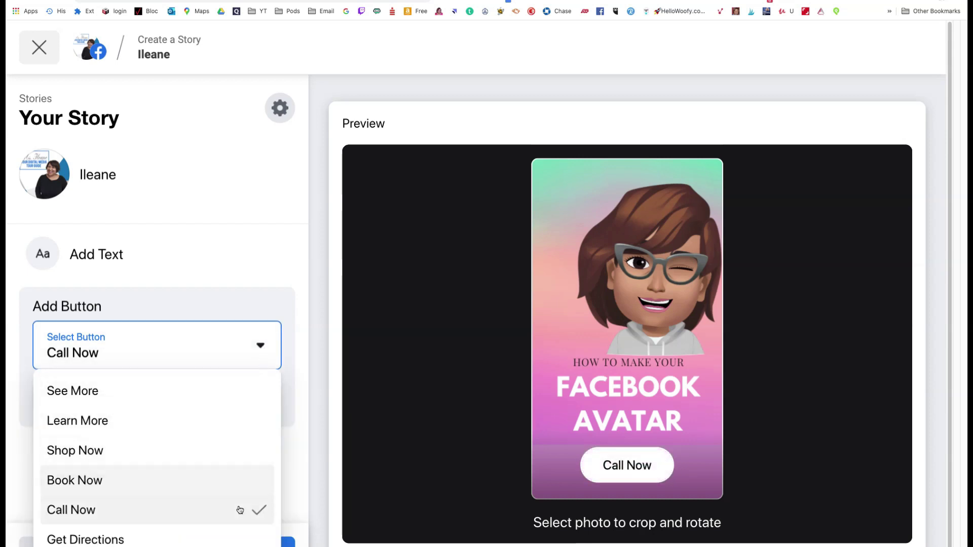
left_click(238, 538)
left_click(259, 344)
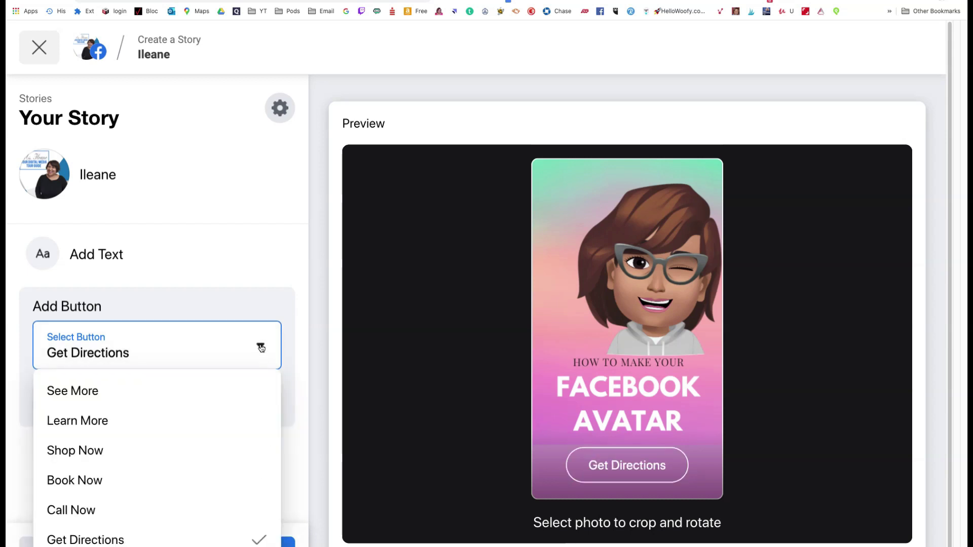
left_click(157, 414)
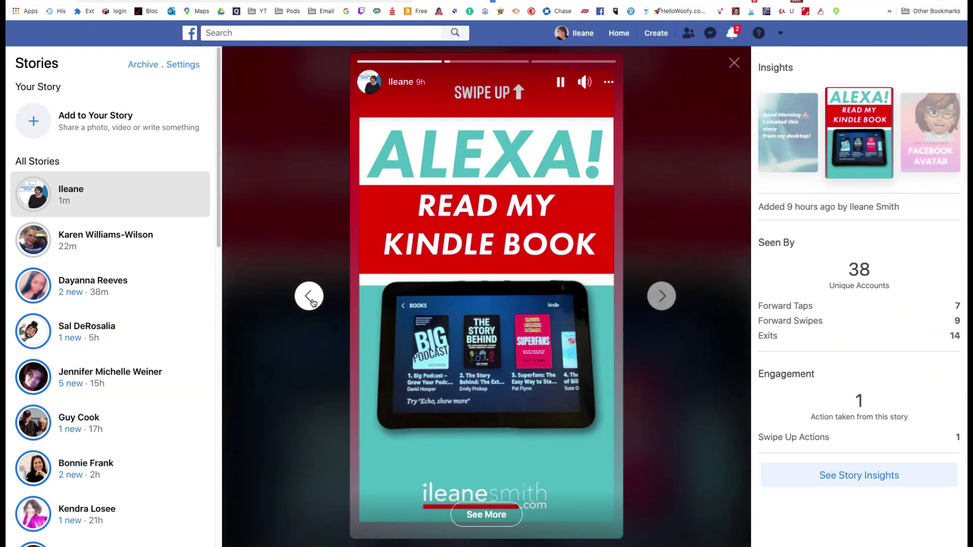
left_click(310, 296)
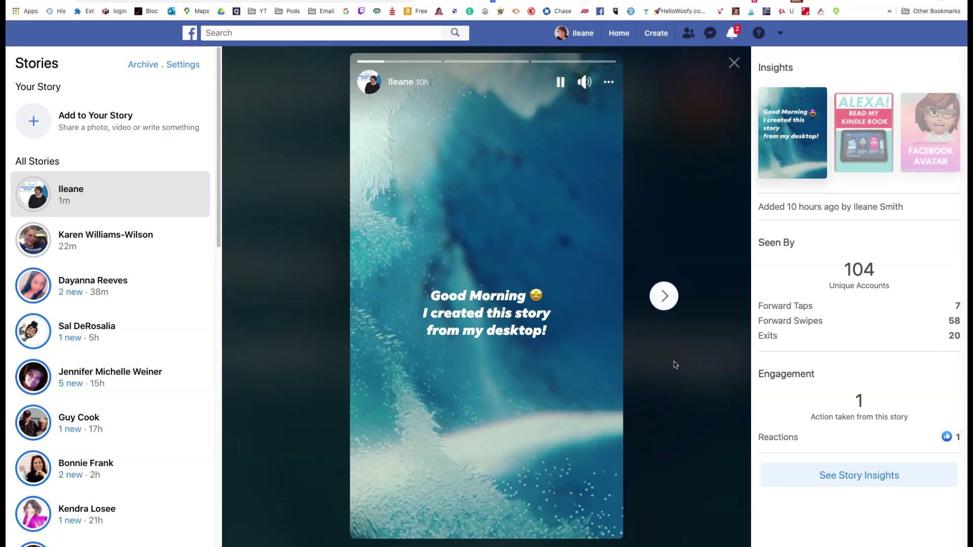
Step through the Page's stories to the avatar story, then start a new text story.
left_click(667, 298)
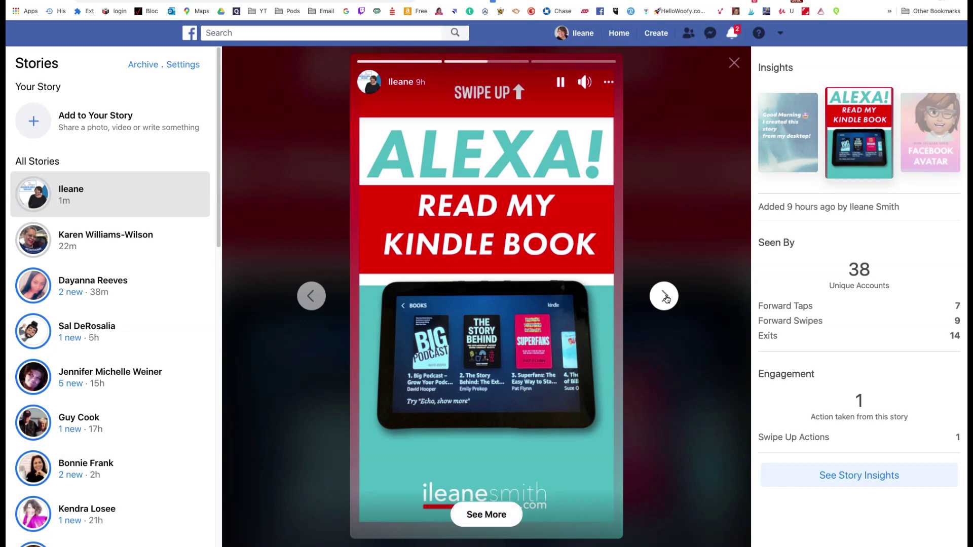
left_click(666, 298)
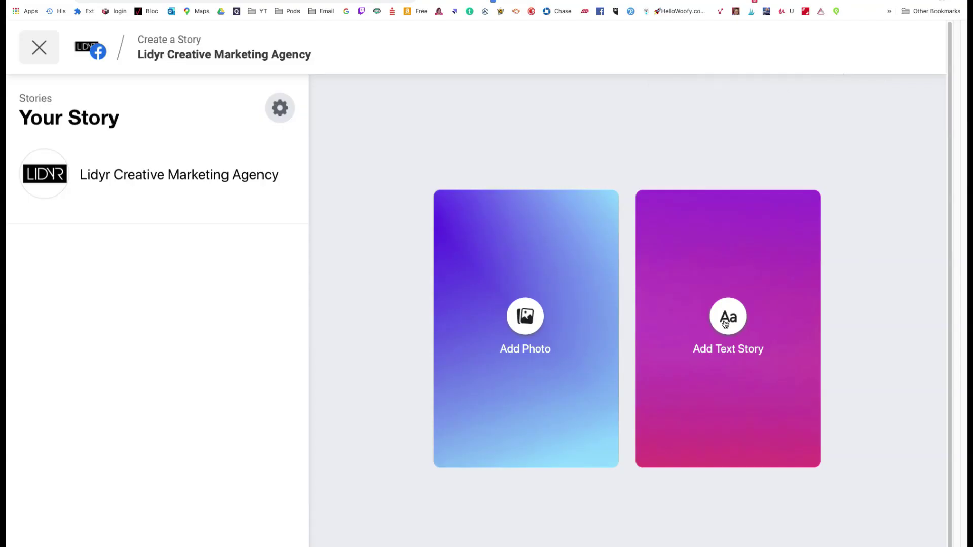
left_click(725, 322)
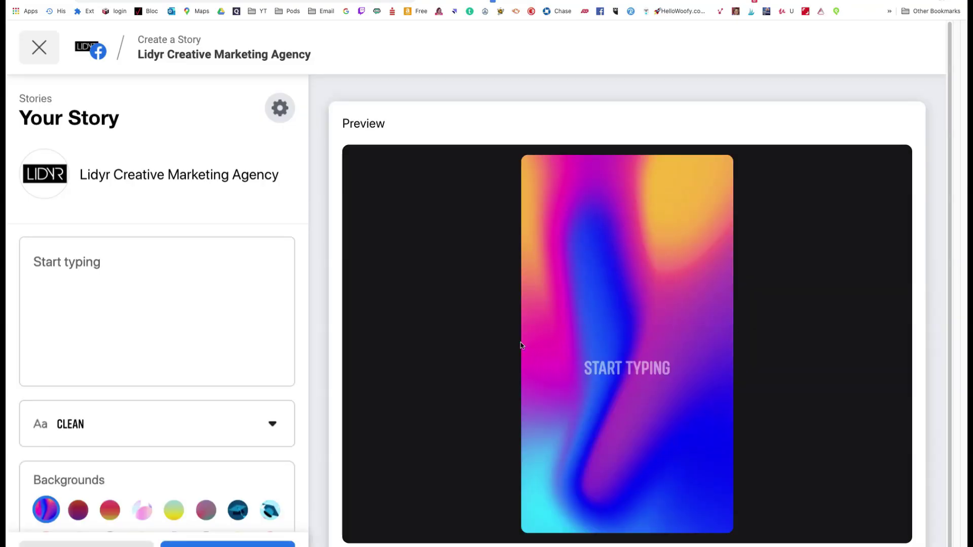
Enter 'Be sure to like Better Than Success' as the text story's wording.
left_click(188, 252)
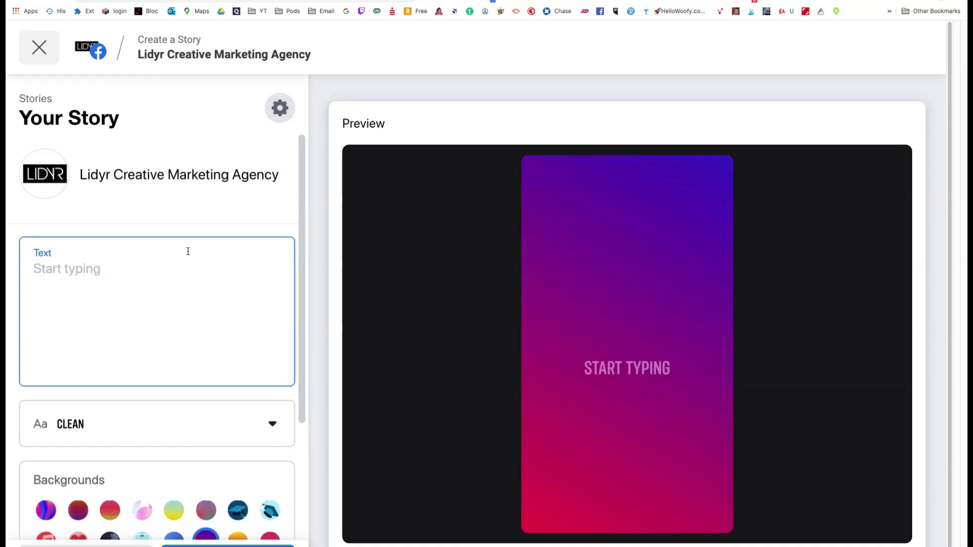
type("Be sure to ")
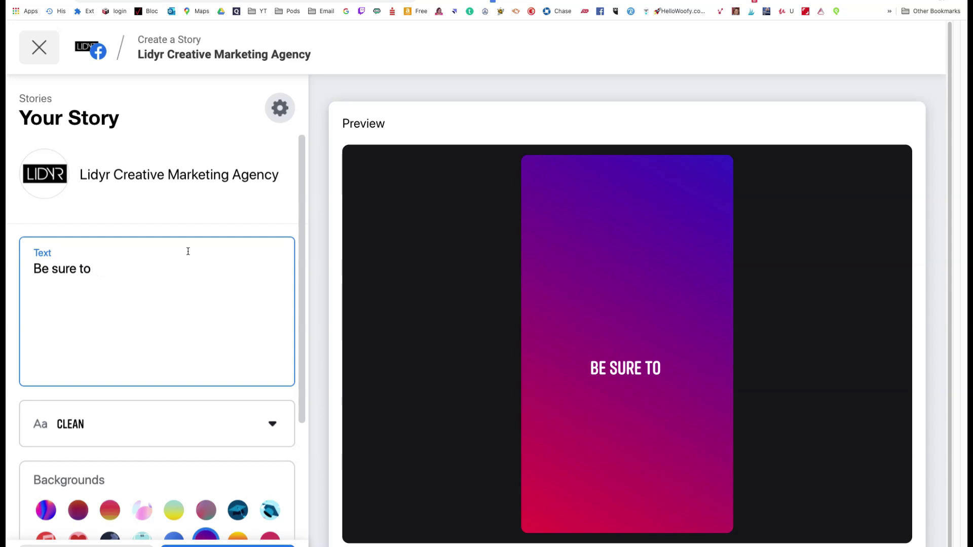
type("fol")
key("BackSpace")
key("BackSpace")
key("BackSpace")
type("like ")
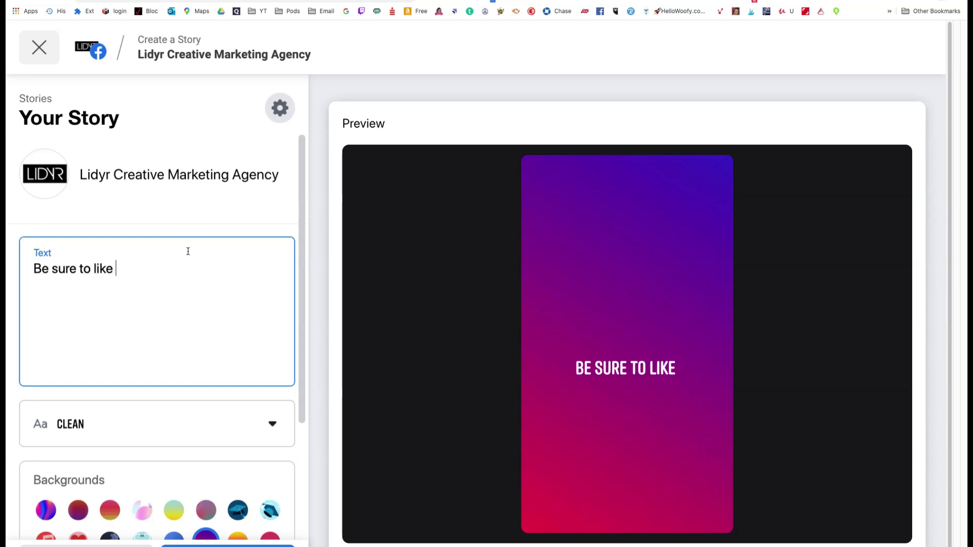
type("Better Than ")
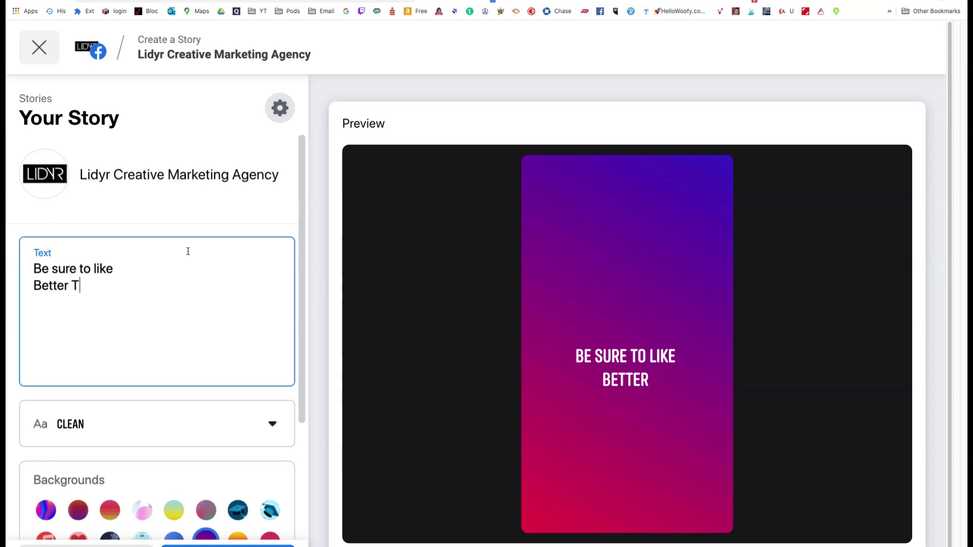
type("Success")
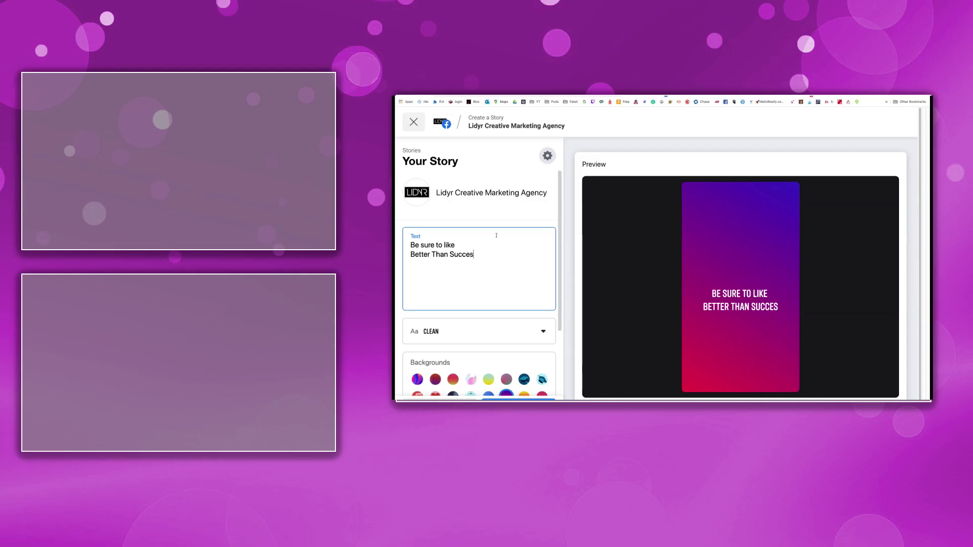